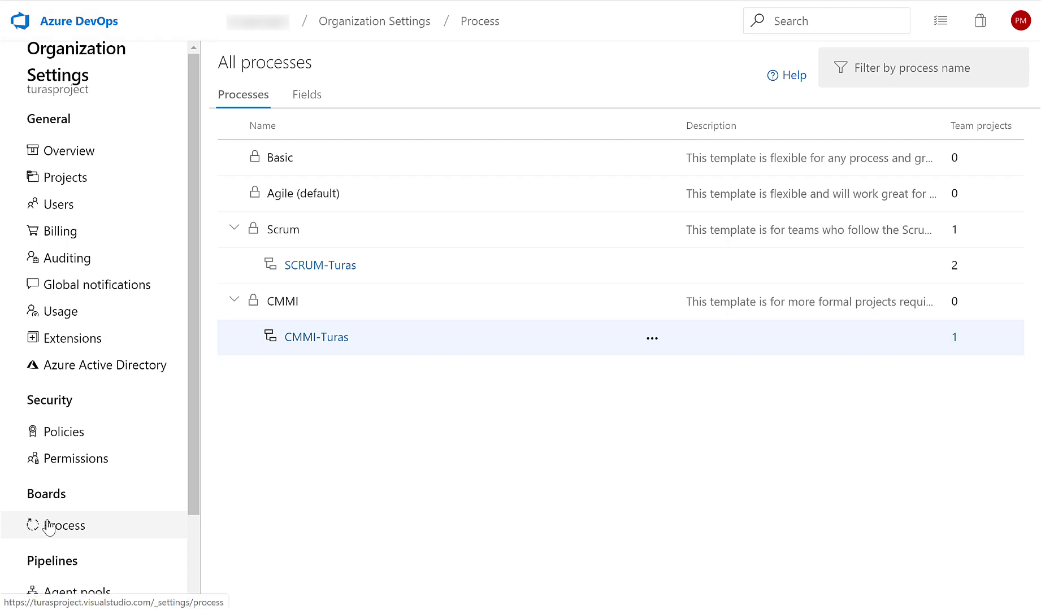
- Open the Test Suite work item type of the CMMI-Turas process and review its workflow states, including Run RSAT and RSAT Completed
click(313, 339)
scroll(320, 326, down, 3)
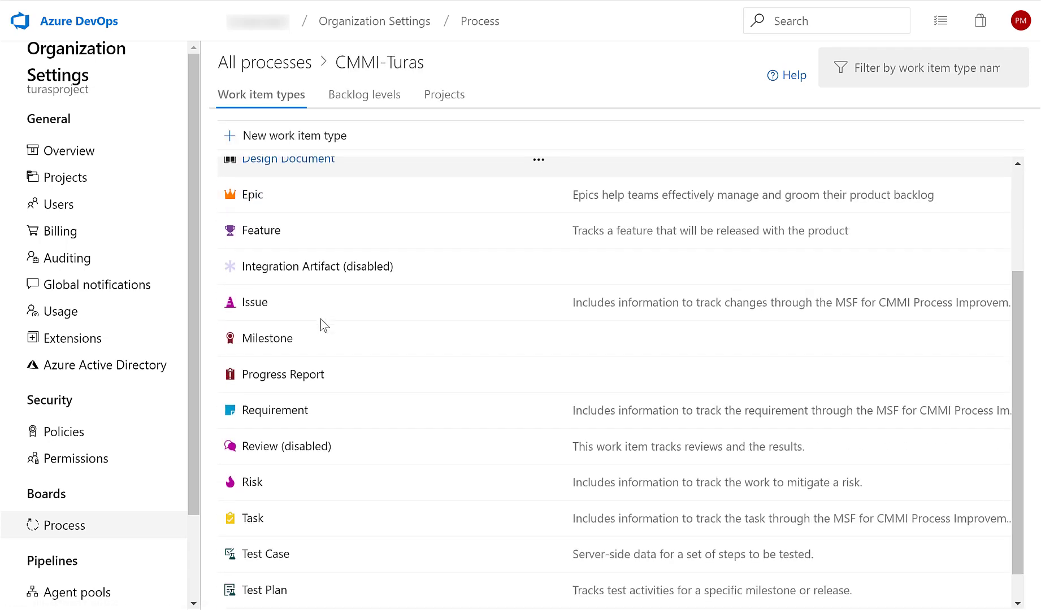
click(257, 597)
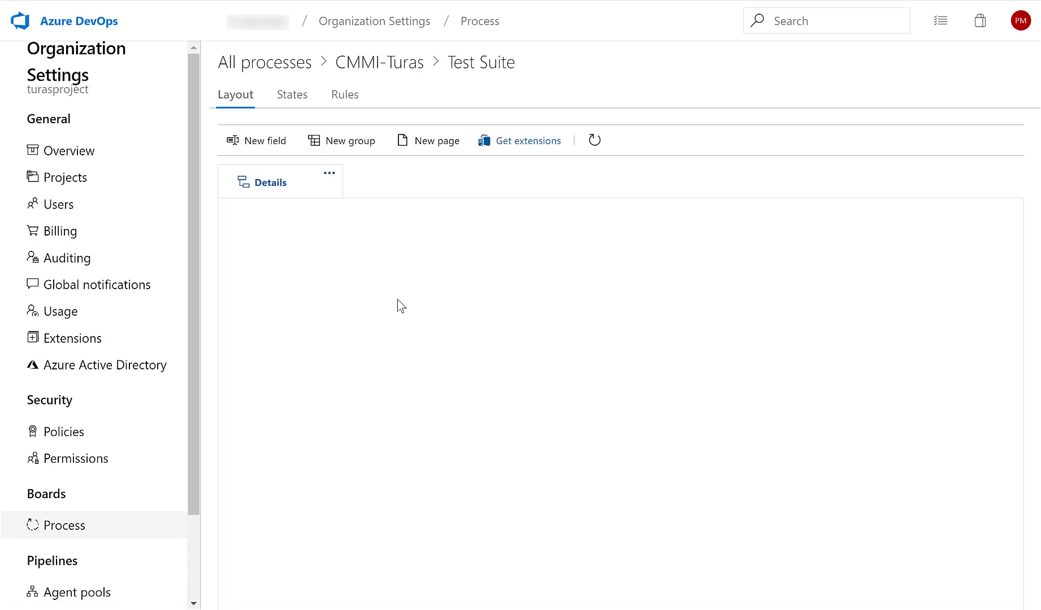
click(283, 97)
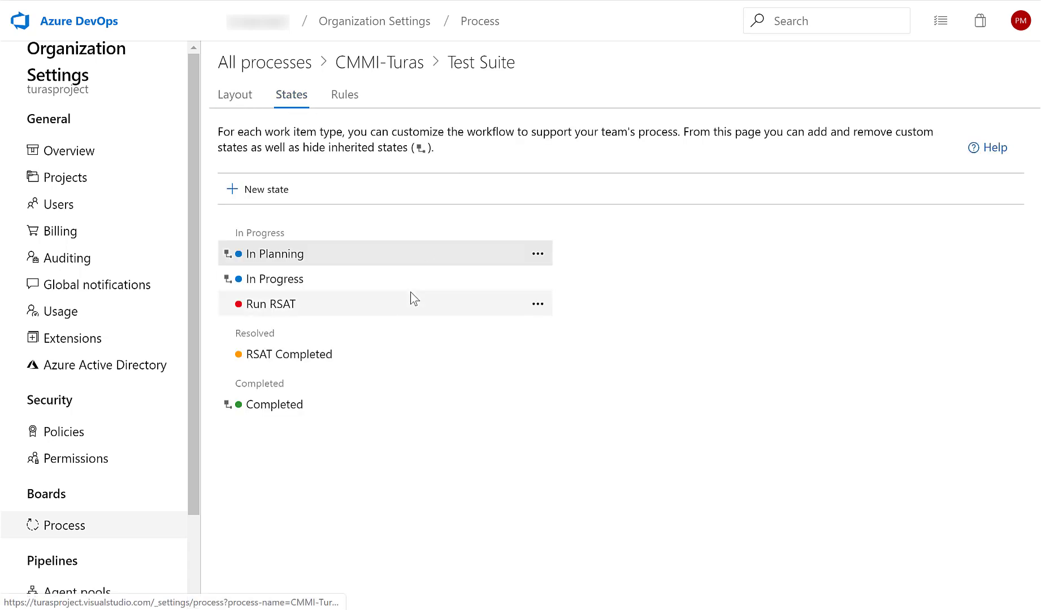
click(295, 305)
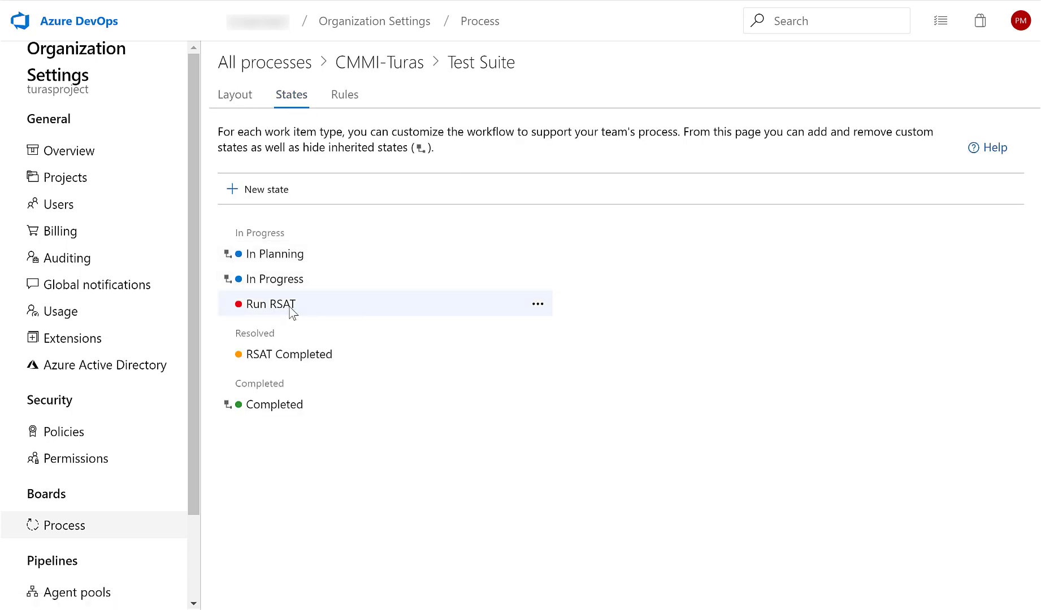
click(279, 360)
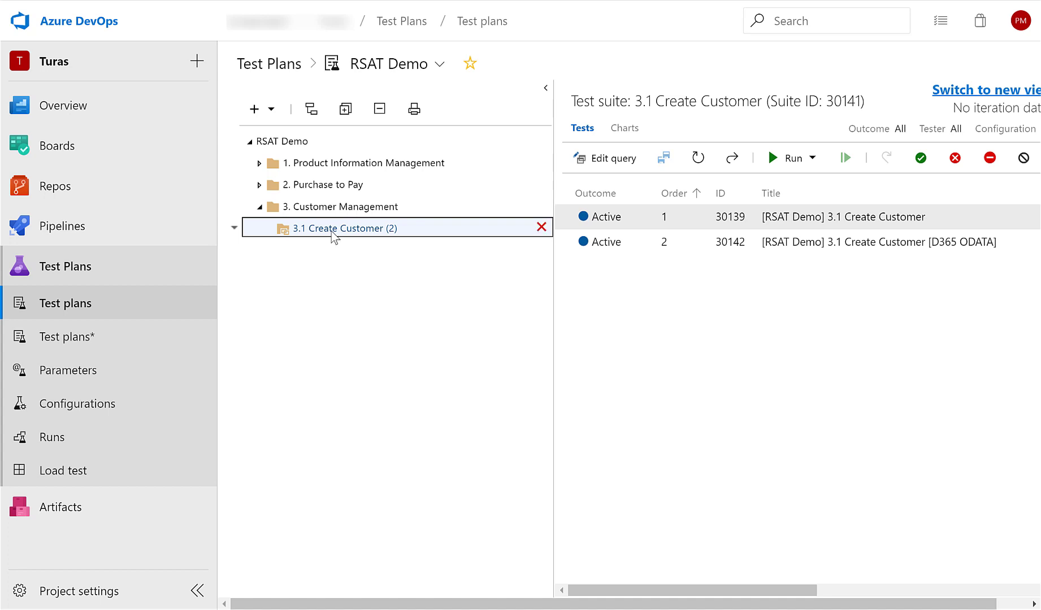
- Open the 3.1 Create Customer test suite, change its state to Run RSAT, and save and close it
right_click(333, 233)
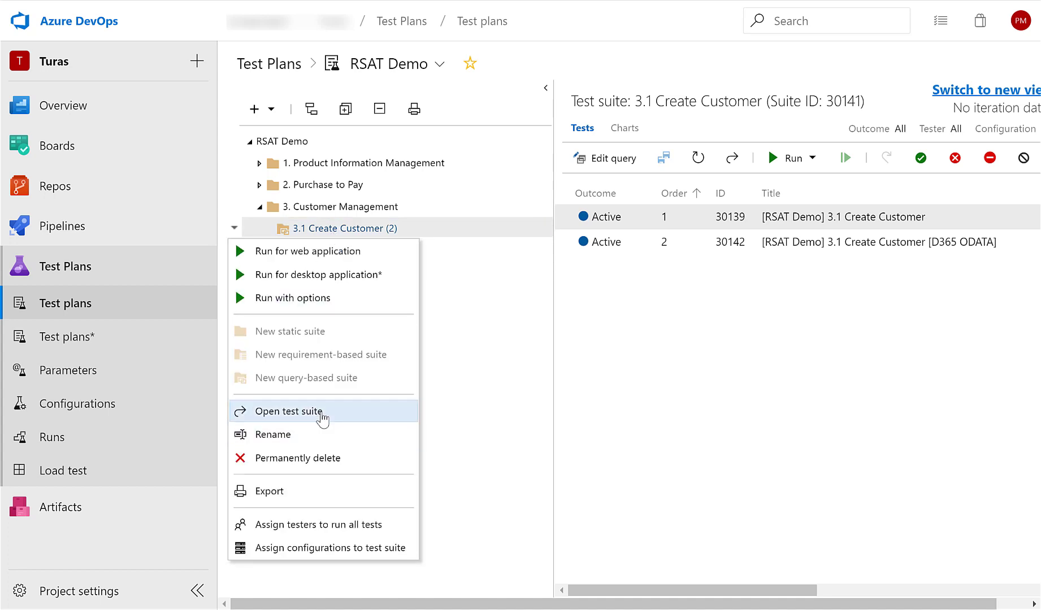
click(320, 412)
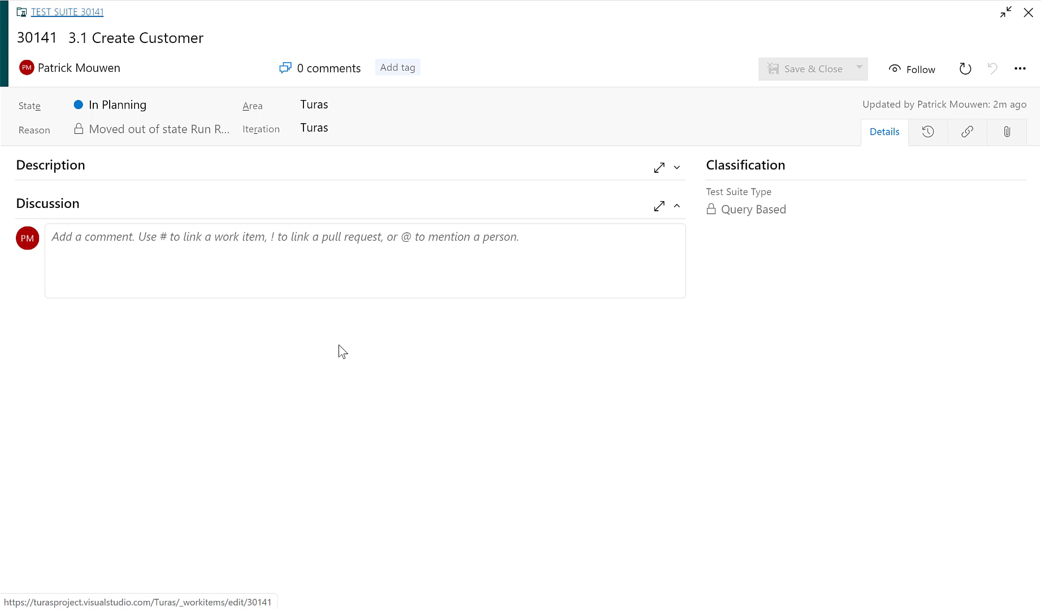
click(133, 105)
click(122, 162)
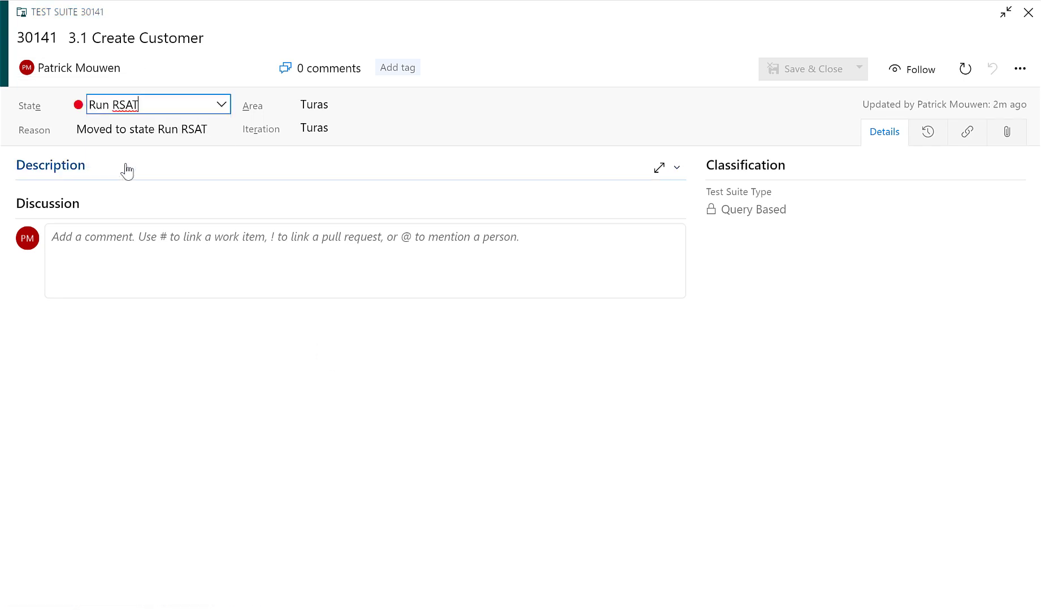
click(787, 77)
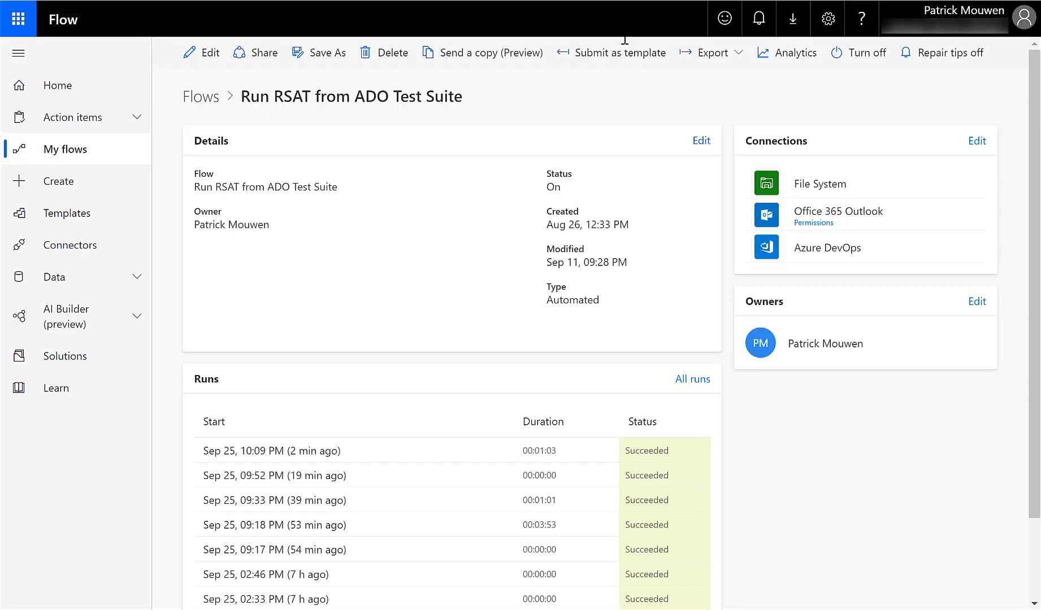
- Open the Run RSAT from ADO Test Suite flow for editing and examine its test suite state filter and Get Test Cases scopes
click(203, 53)
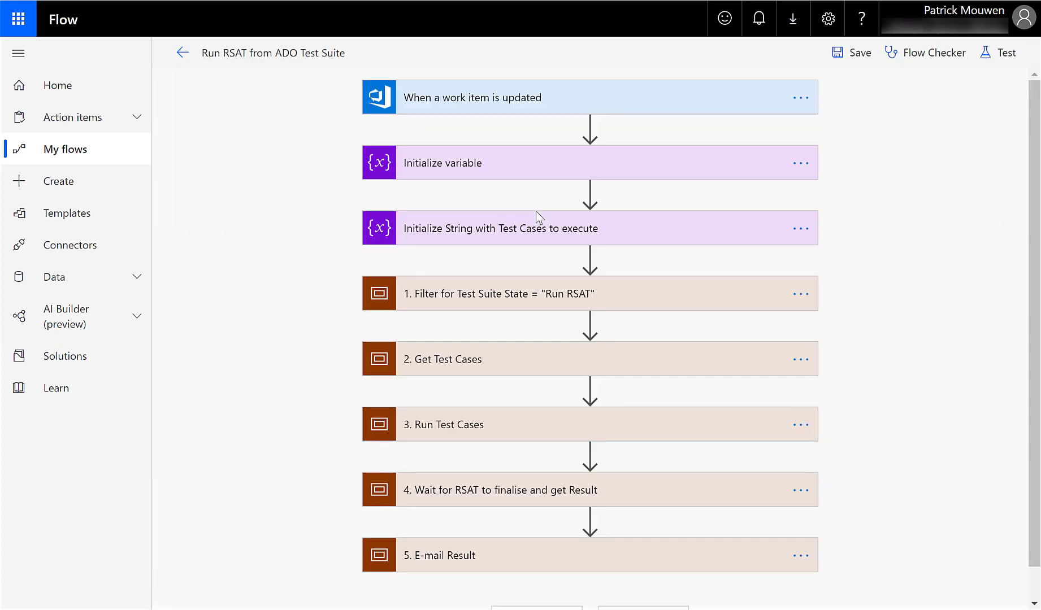
scroll(847, 235, down, 1)
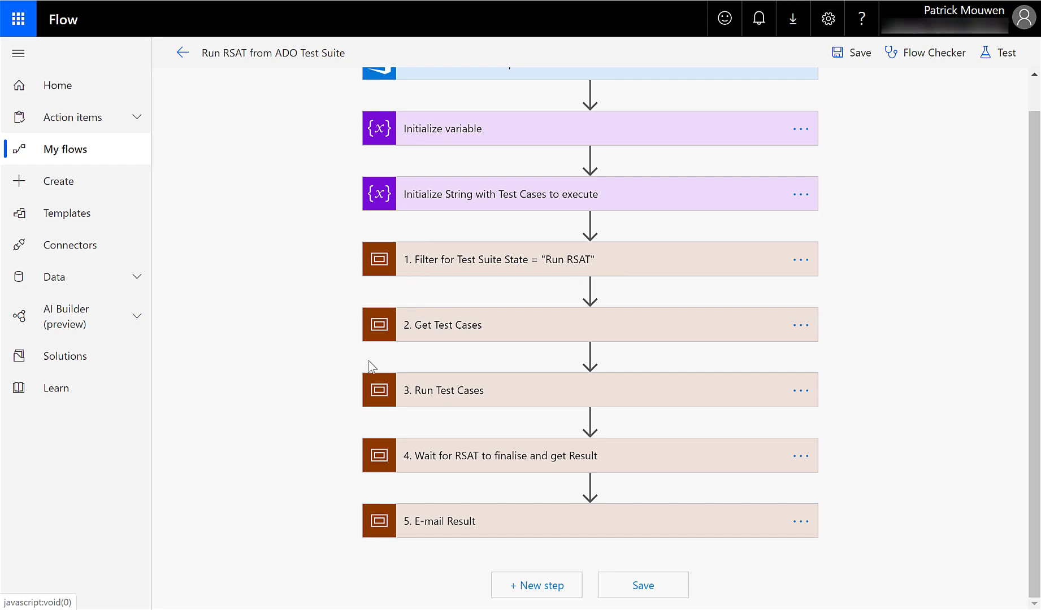
click(463, 266)
click(463, 266)
click(464, 326)
scroll(464, 316, down, 1)
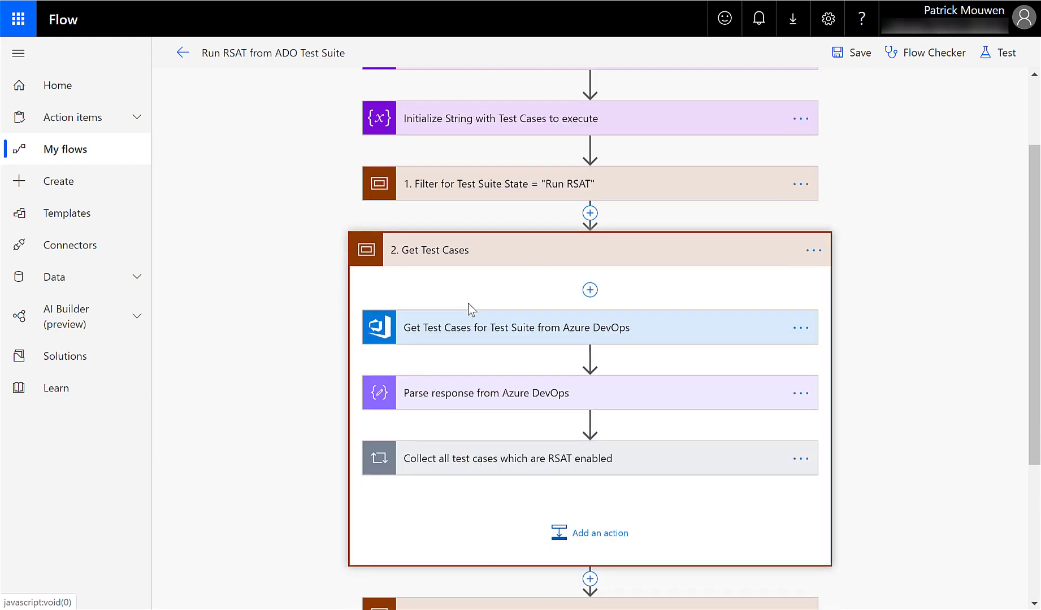
scroll(471, 243, down, 1)
click(469, 180)
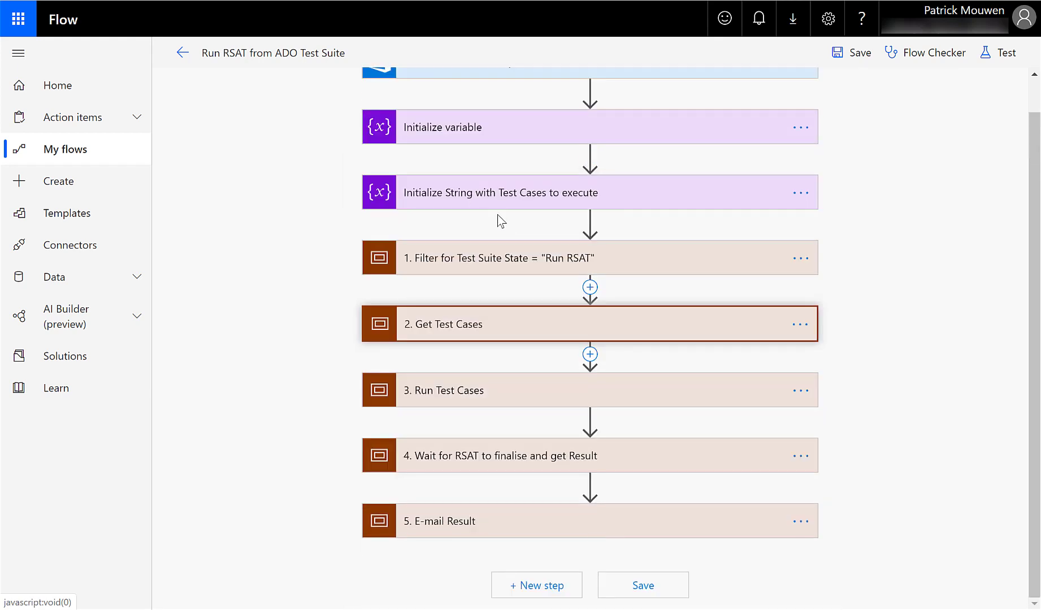
- Examine the actions inside the flow's Run Test Cases and Wait for RSAT to finalise and get Result scopes
click(498, 400)
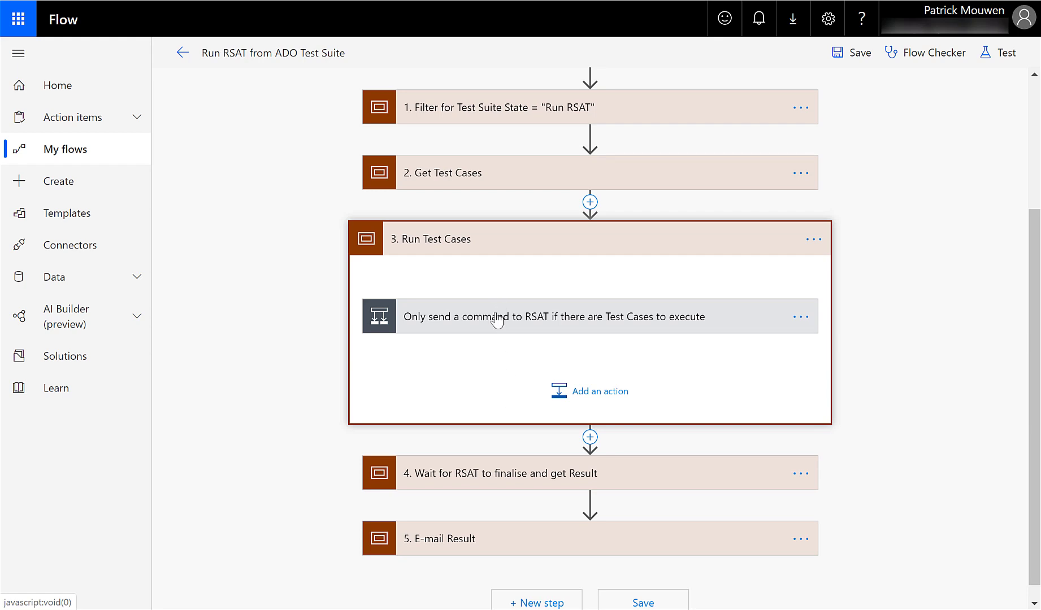
click(428, 226)
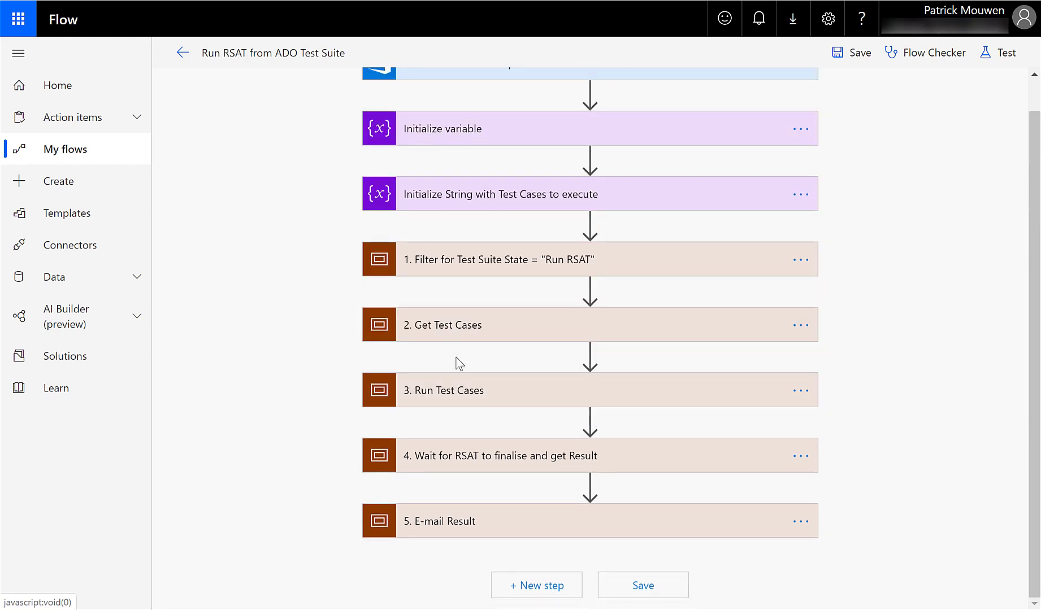
click(465, 459)
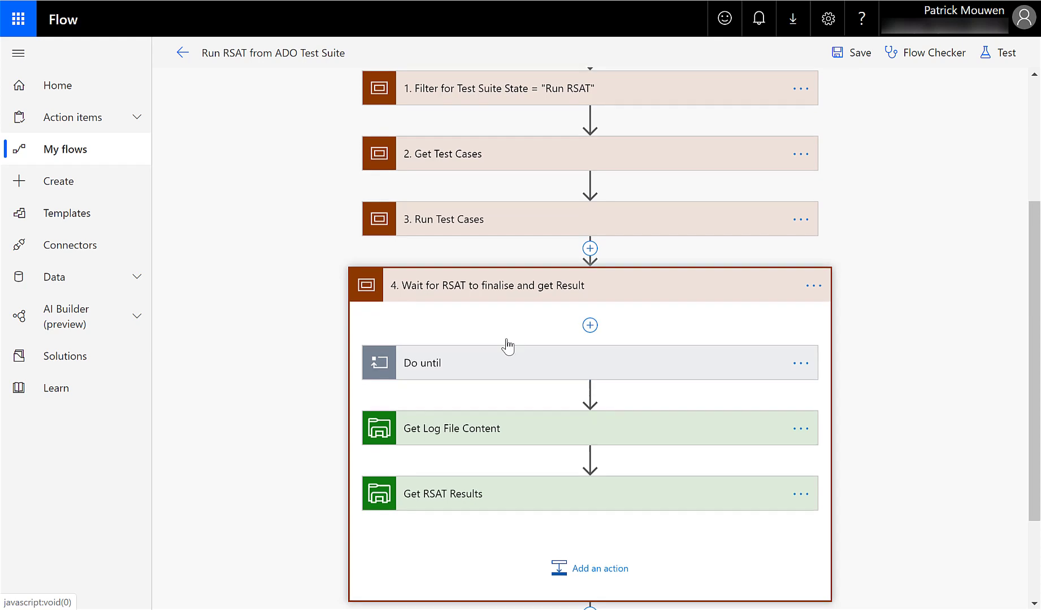
scroll(507, 346, down, 2)
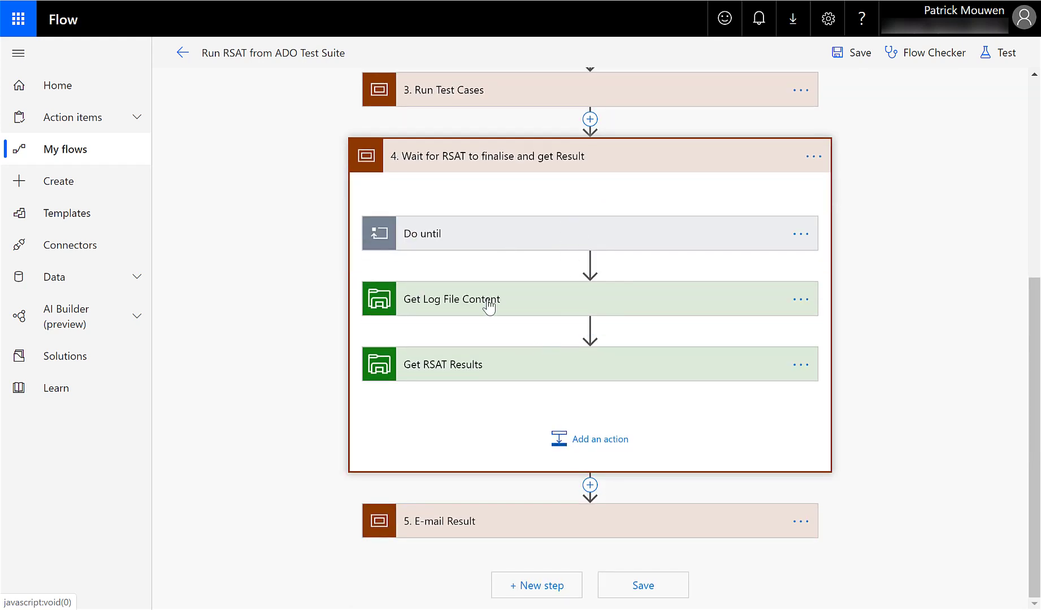
click(507, 163)
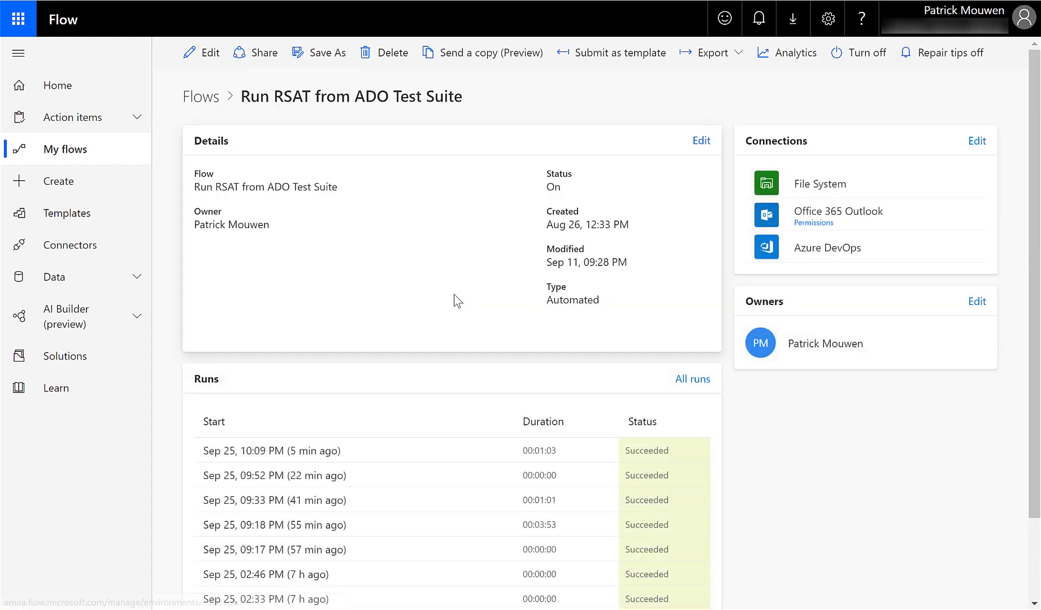
- Open the flow's most recent run from its run history and check the progress of its steps
scroll(481, 323, down, 2)
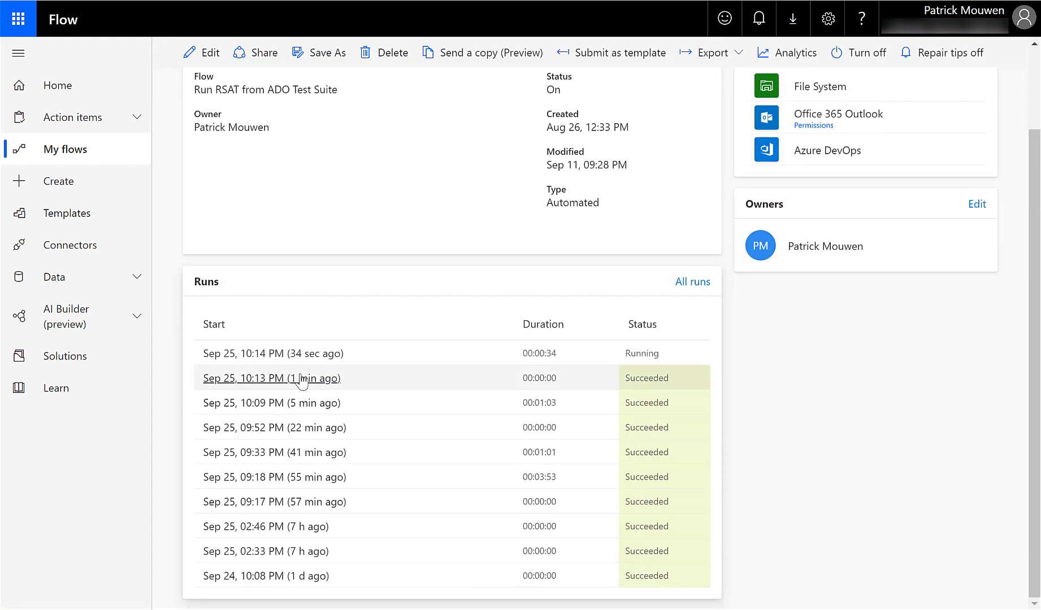
click(310, 355)
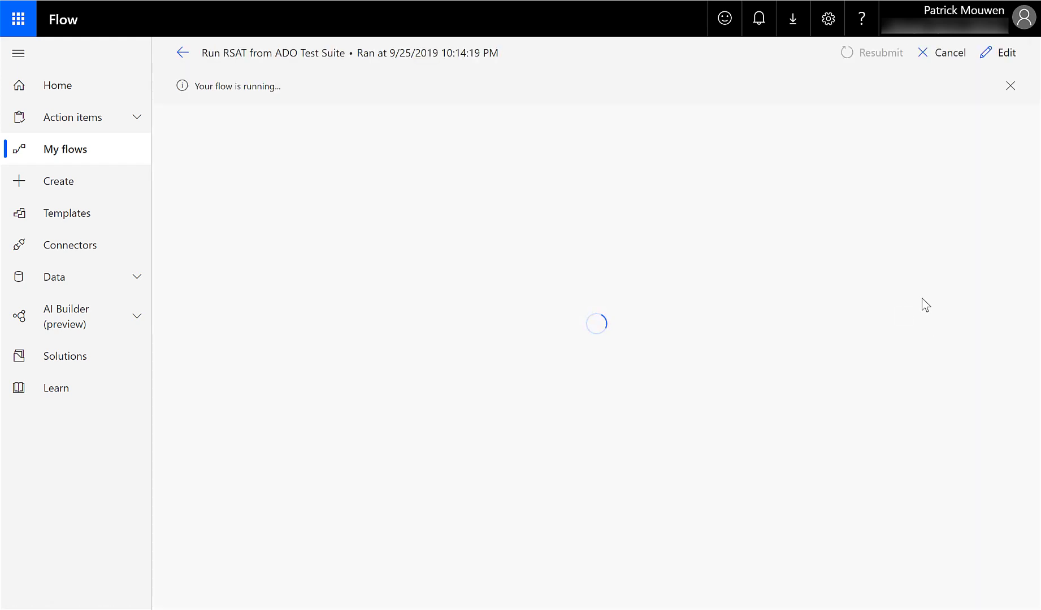
scroll(915, 350, down, 1)
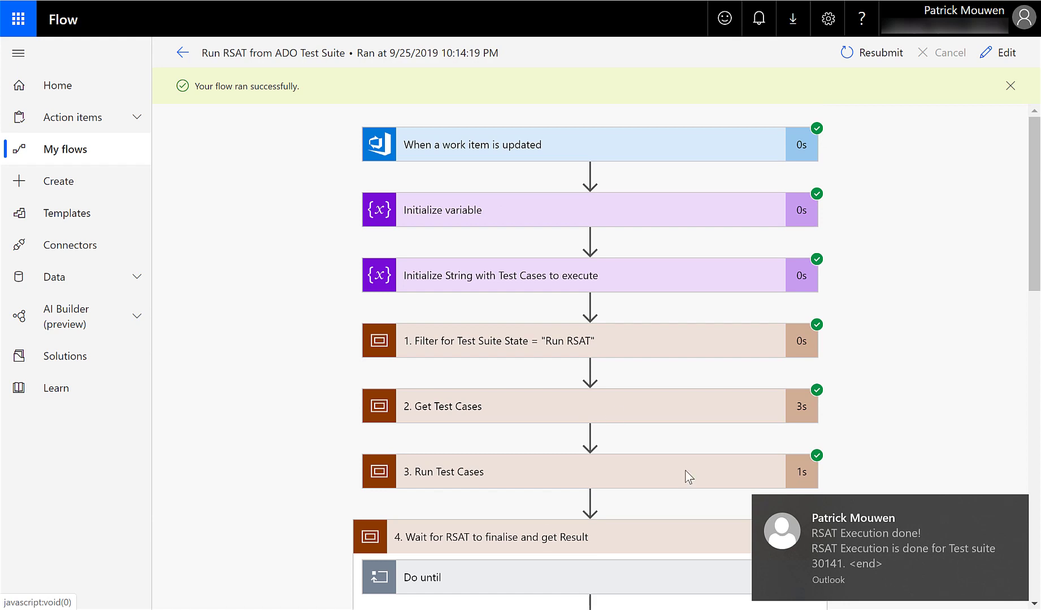
- Open the RSAT Execution done! e-mail from its notification, read the attached Log File.txt, and close the file
click(888, 550)
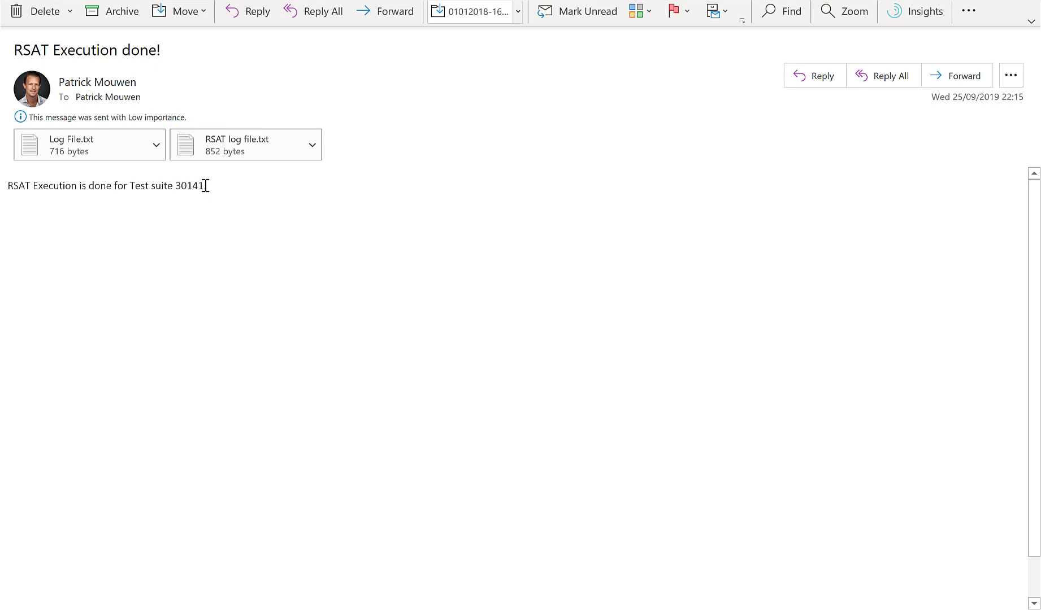
double_click(196, 186)
double_click(107, 152)
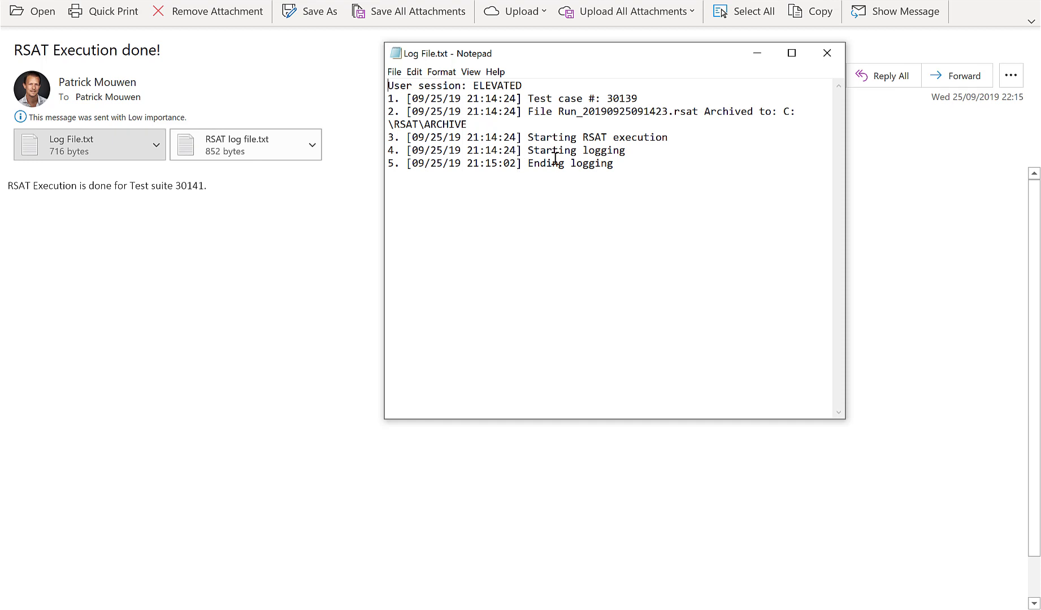
click(825, 52)
- Open the attached RSAT log file.txt, highlight the passed test count in the playback results, and minimize the file
click(249, 148)
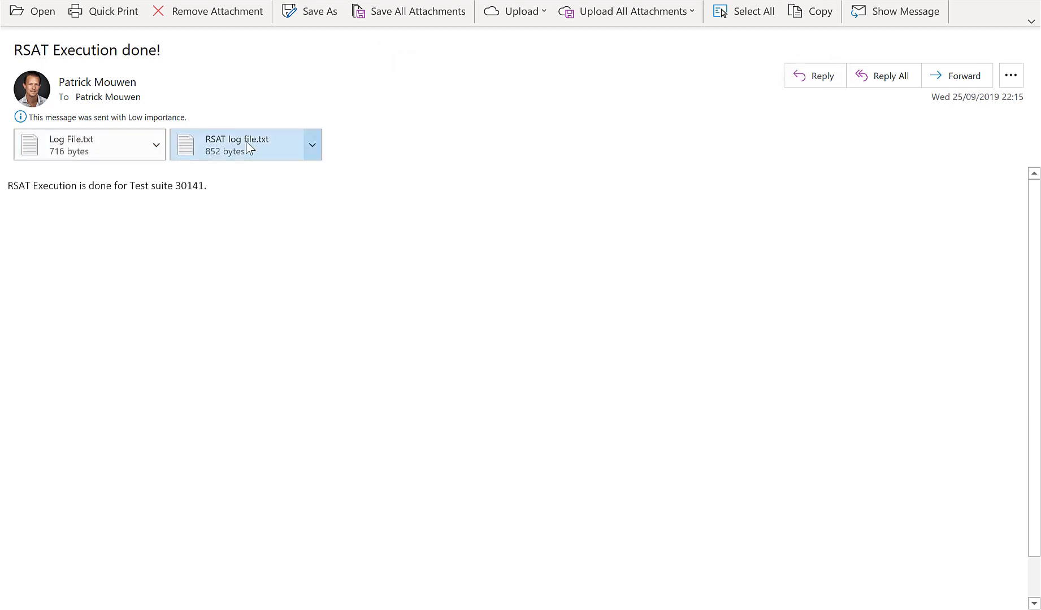
double_click(249, 148)
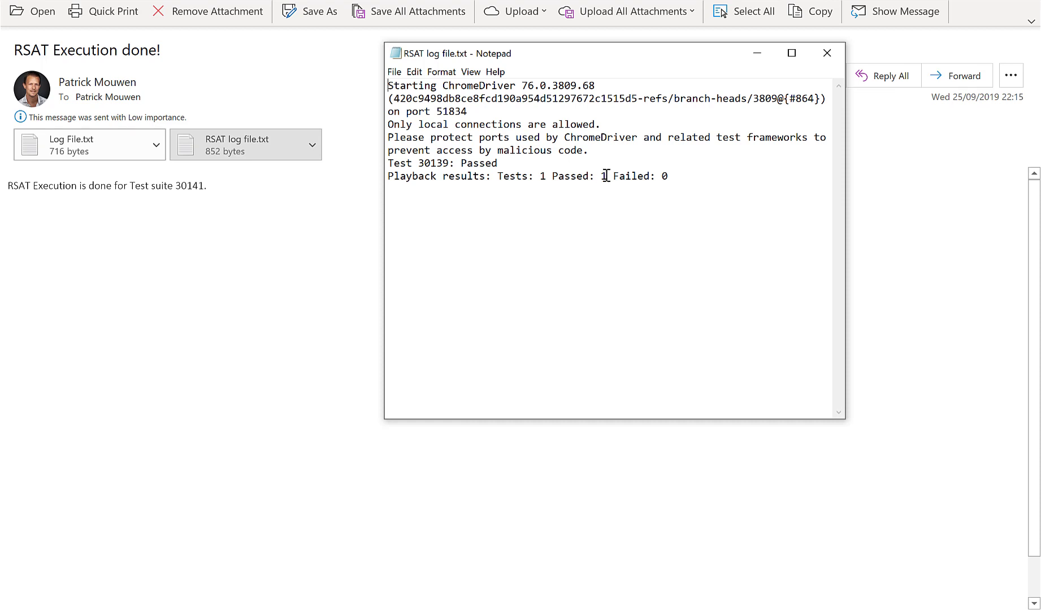
drag(607, 176, 540, 177)
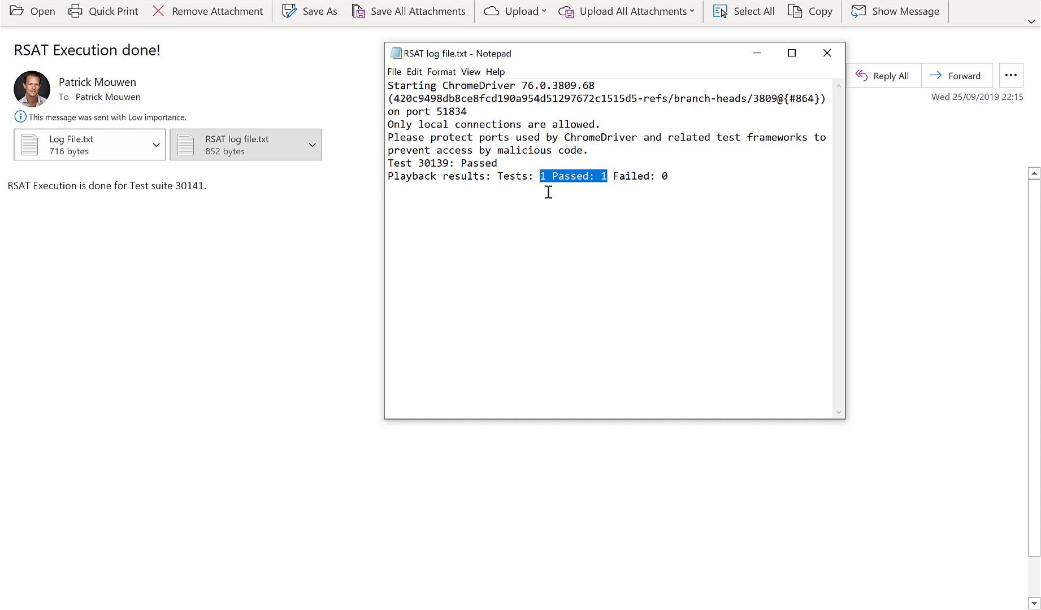
click(760, 54)
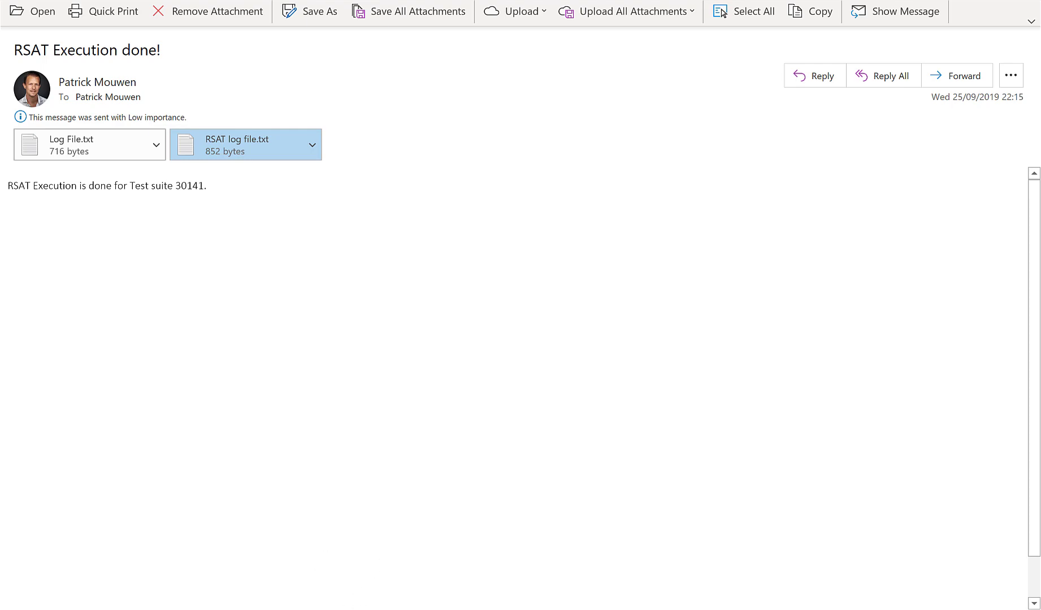
- Switch to Finance and Operations and refresh the All customers list
click(352, 609)
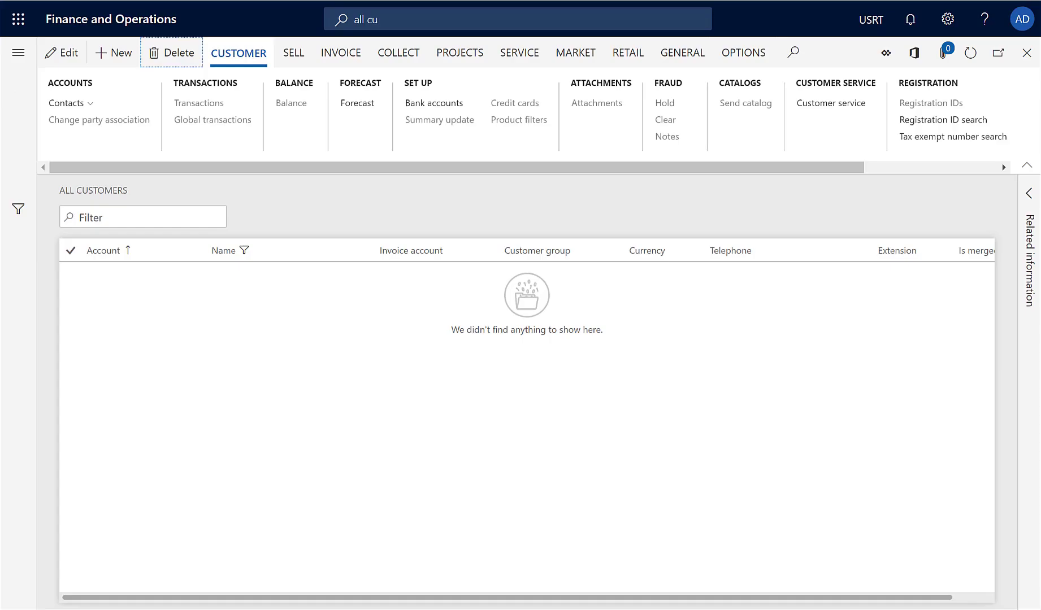
click(971, 53)
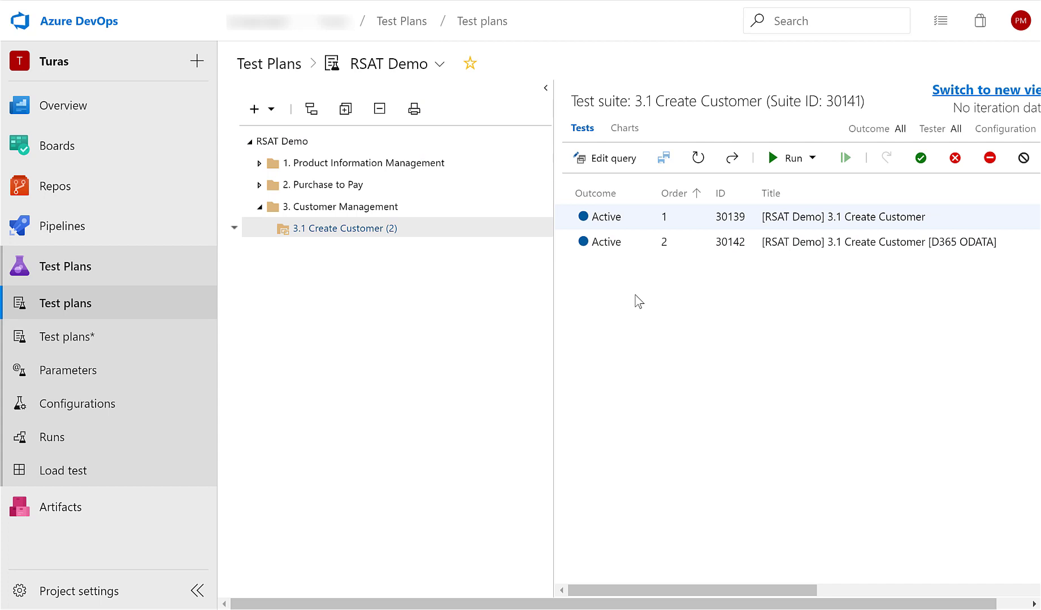
- Refresh the tests of suite 3.1 Create Customer and open the test result of the [RSAT Demo] 3.1 Create Customer test case
click(698, 158)
right_click(611, 223)
scroll(676, 452, down, 1)
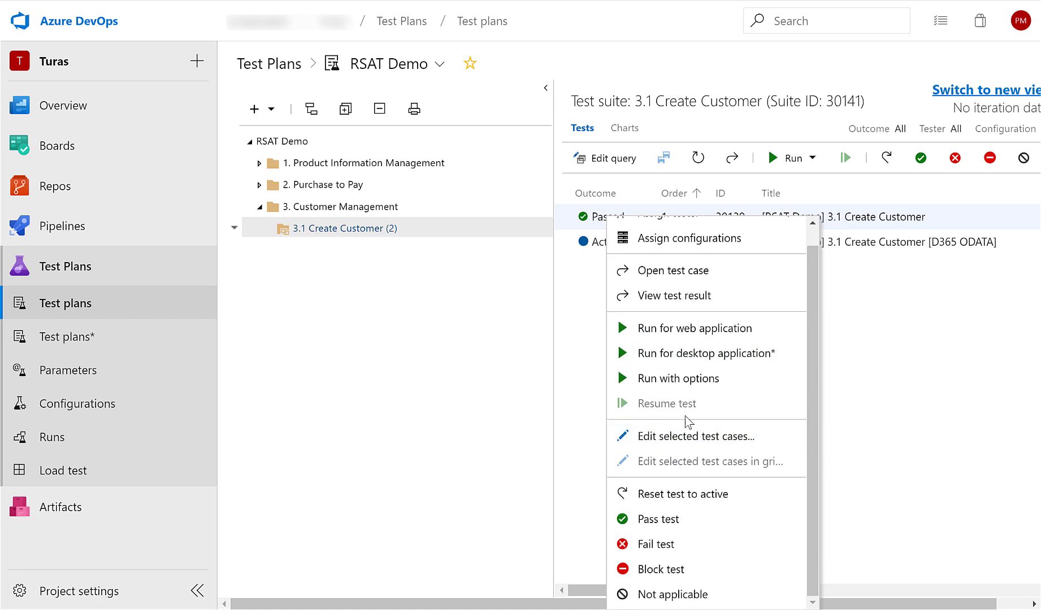
click(680, 295)
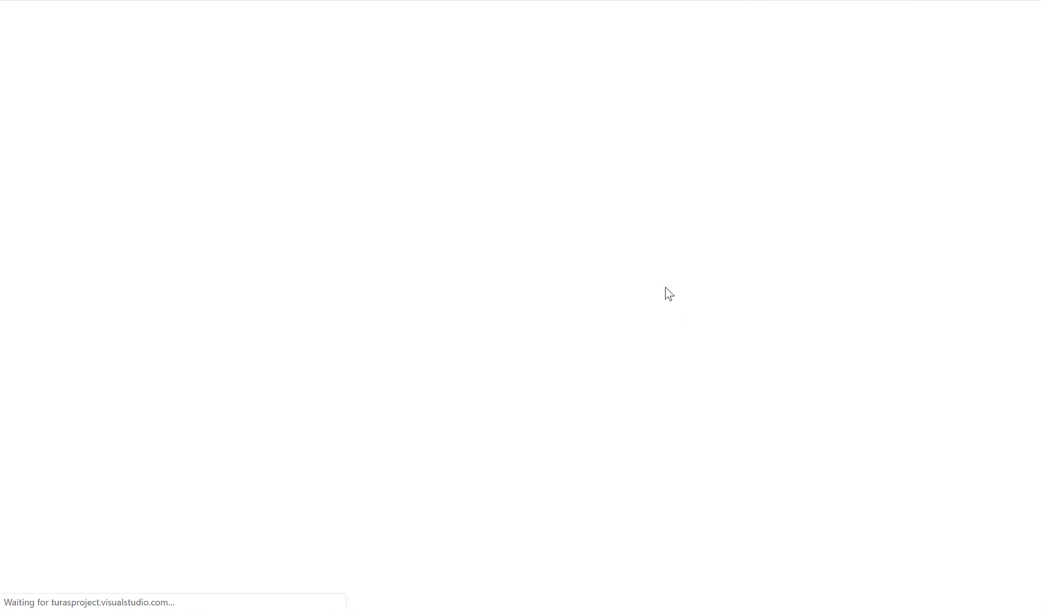